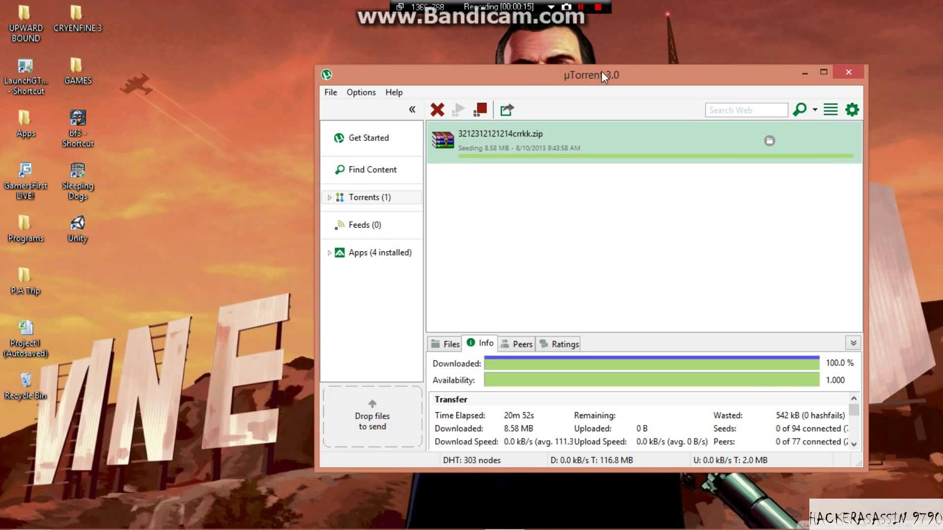
Reopen the Sleeping Dogs Crack Only SKIDROW torrent page from the browser history
{"action": "left_click_drag", "start_coordinate": [601, 71], "coordinate": [573, 75]}
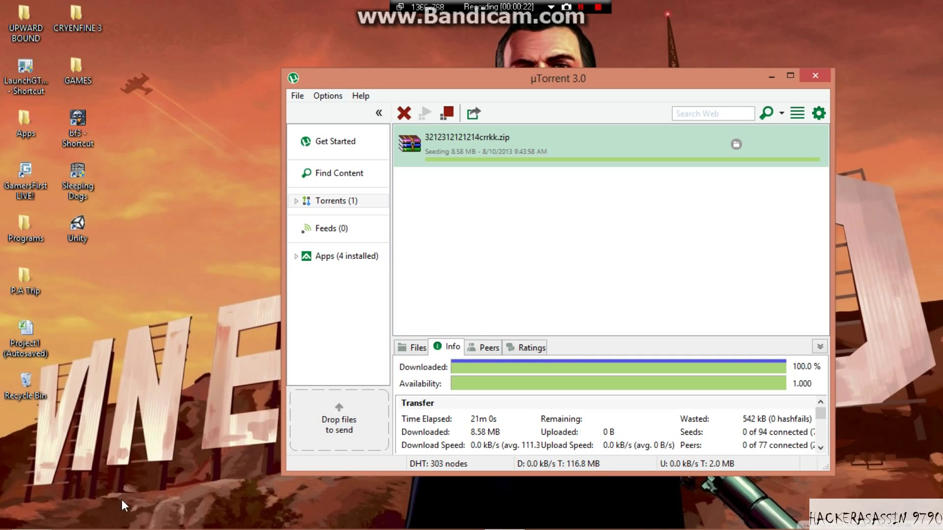
{"action": "left_click", "coordinate": [31, 517]}
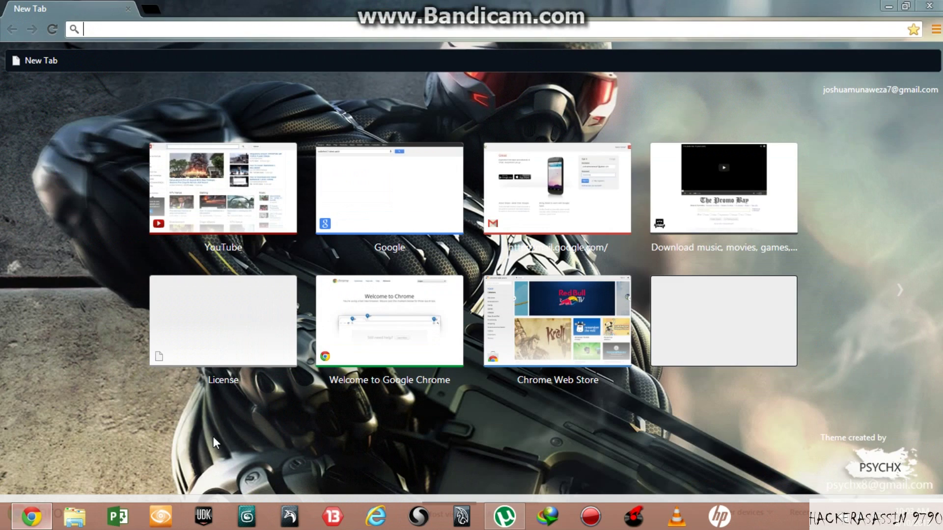
{"action": "left_click", "coordinate": [730, 203]}
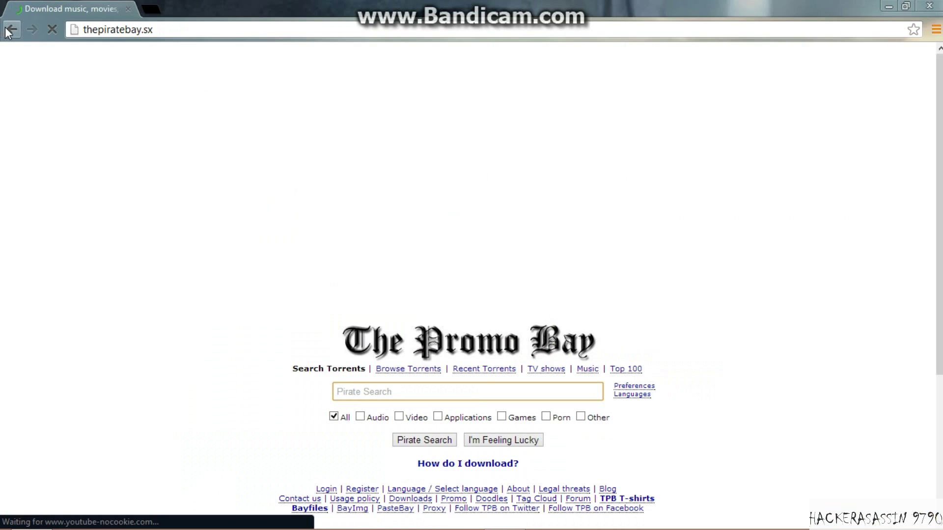
{"action": "right_click", "coordinate": [12, 30]}
{"action": "left_click", "coordinate": [36, 73]}
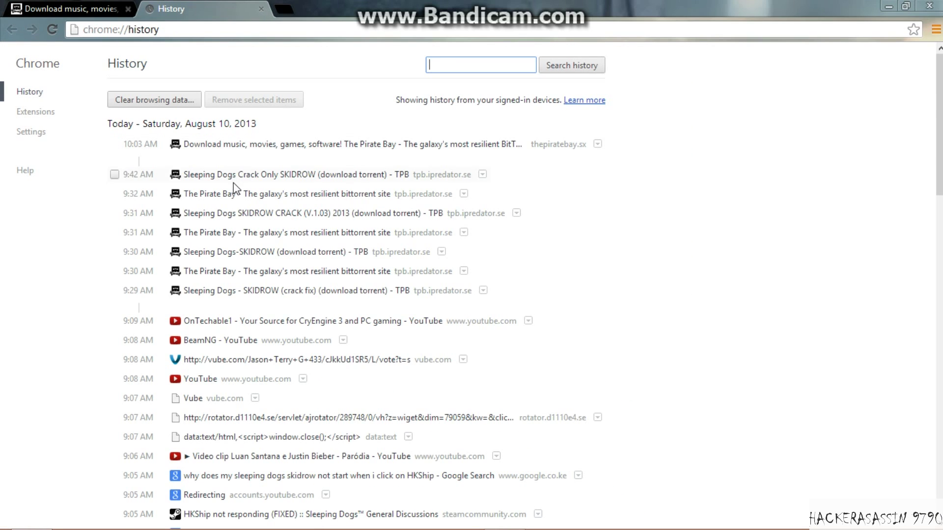
{"action": "left_click", "coordinate": [236, 177]}
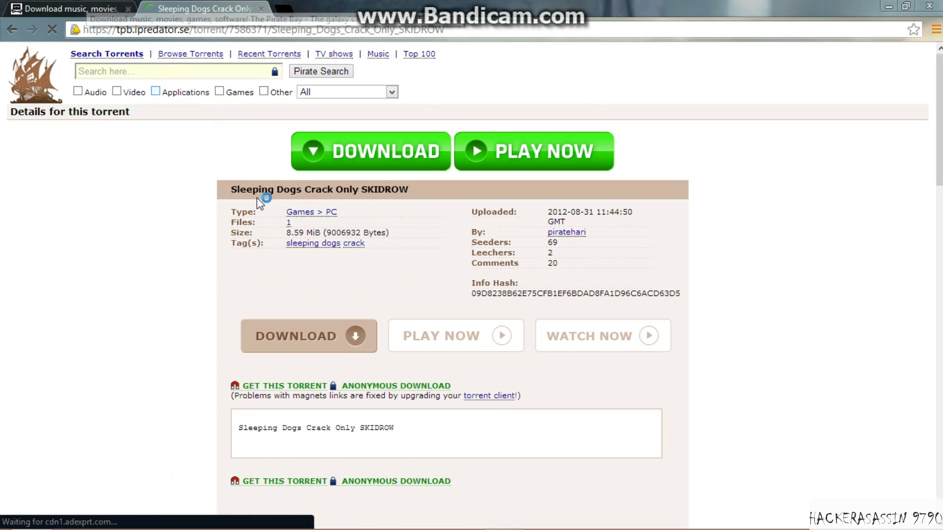
{"action": "scroll", "coordinate": [297, 279], "scroll_direction": "down", "scroll_amount": 4}
{"action": "scroll", "coordinate": [297, 279], "scroll_direction": "up", "scroll_amount": 4}
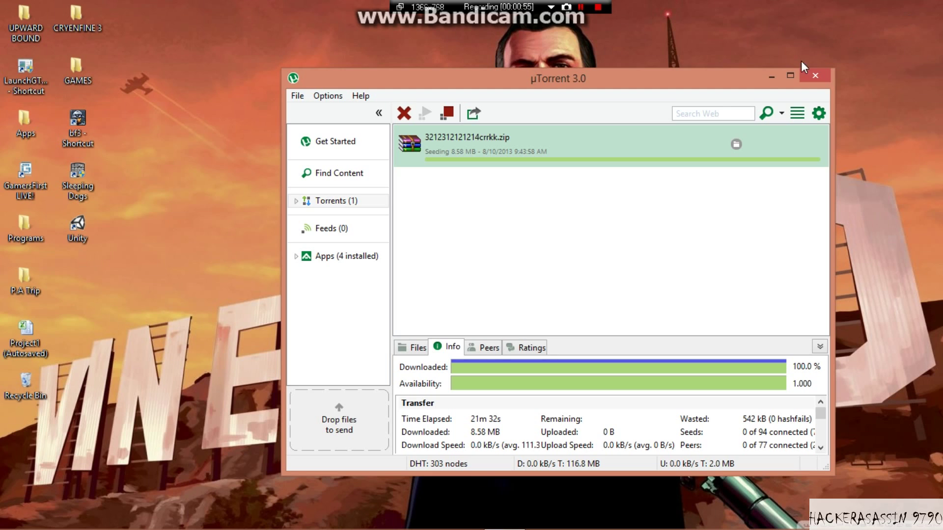
Show the Downloads folder holding the crack zip and close µTorrent
{"action": "double_click", "coordinate": [545, 159]}
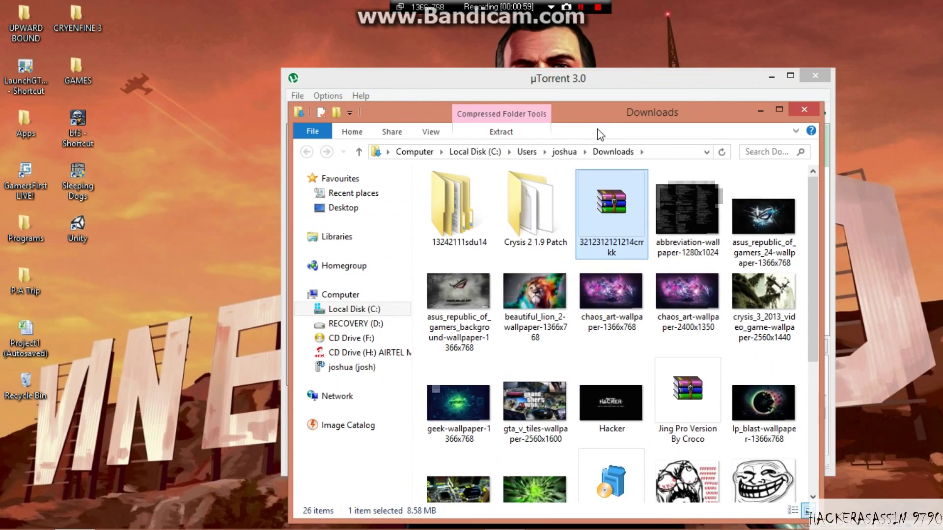
{"action": "left_click_drag", "start_coordinate": [597, 128], "coordinate": [574, 150]}
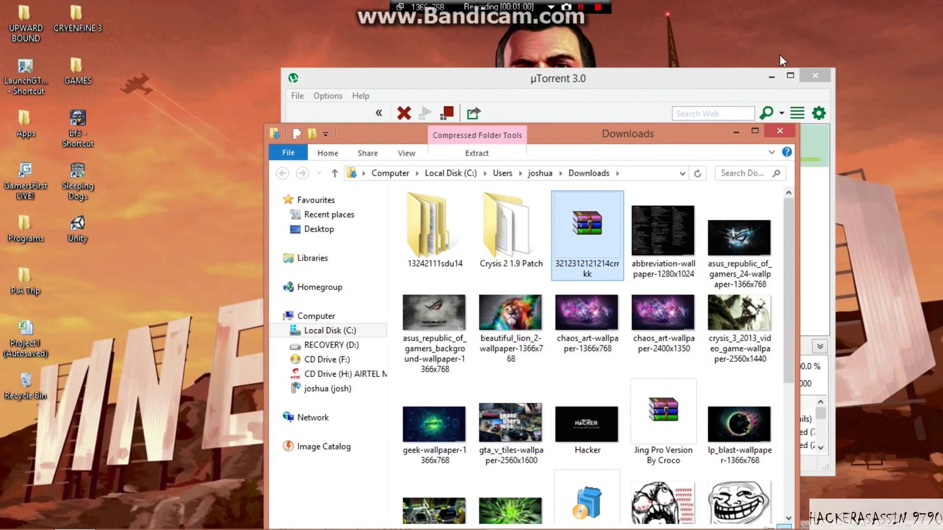
{"action": "left_click", "coordinate": [823, 78]}
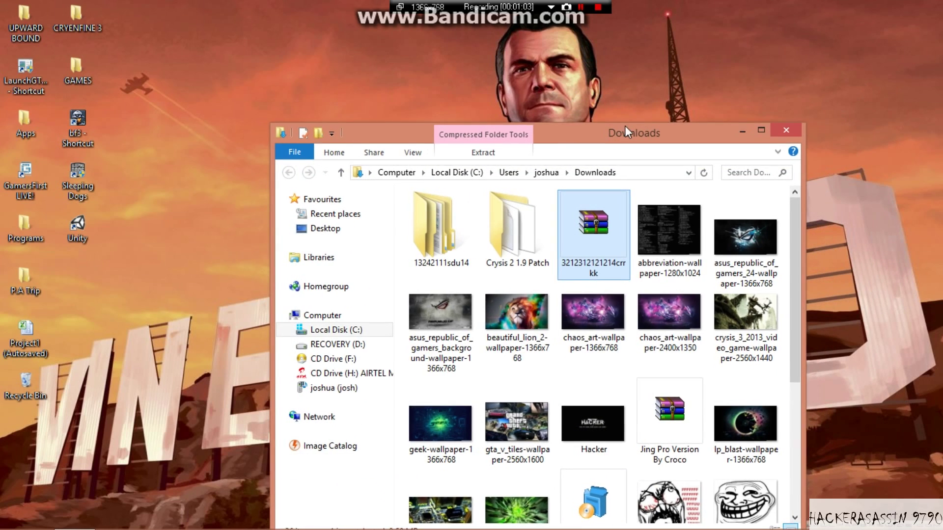
{"action": "left_click_drag", "start_coordinate": [625, 126], "coordinate": [773, 49]}
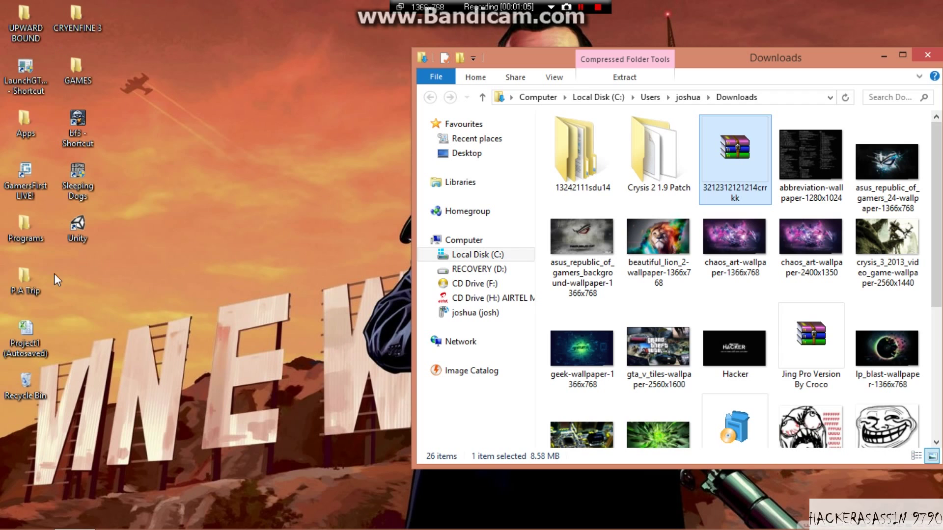
{"action": "left_click_drag", "start_coordinate": [540, 58], "coordinate": [195, 216]}
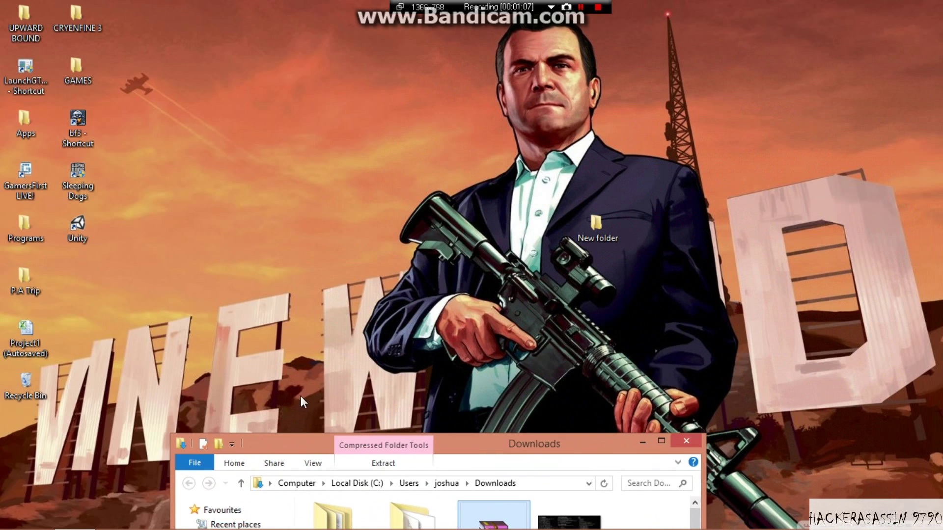
{"action": "left_click", "coordinate": [618, 228]}
{"action": "left_click", "coordinate": [396, 96]}
{"action": "right_click", "coordinate": [396, 98]}
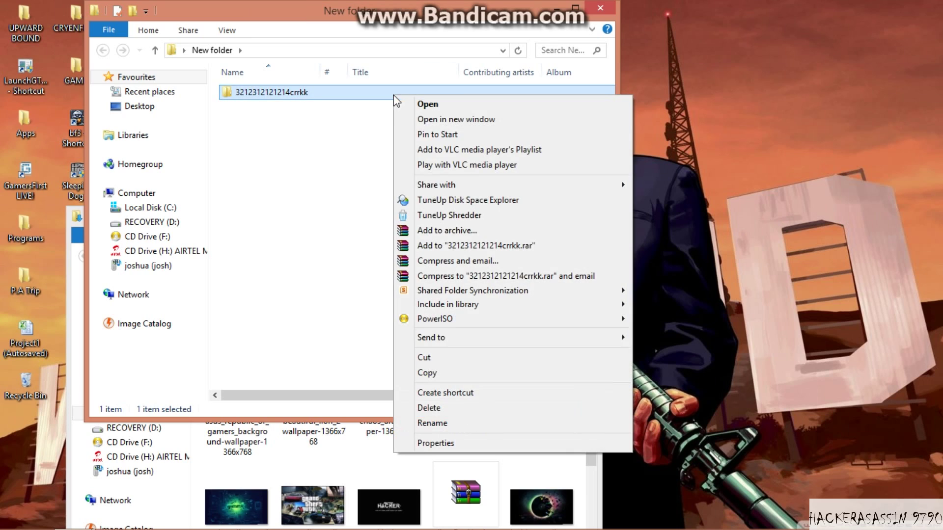
{"action": "left_click", "coordinate": [465, 408]}
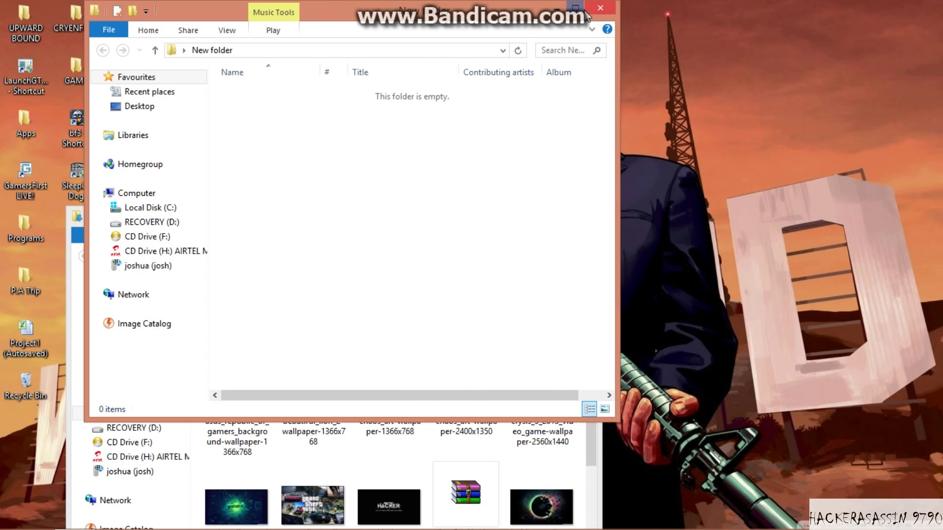
{"action": "key", "text": "alt+F4"}
{"action": "right_click", "coordinate": [376, 312]}
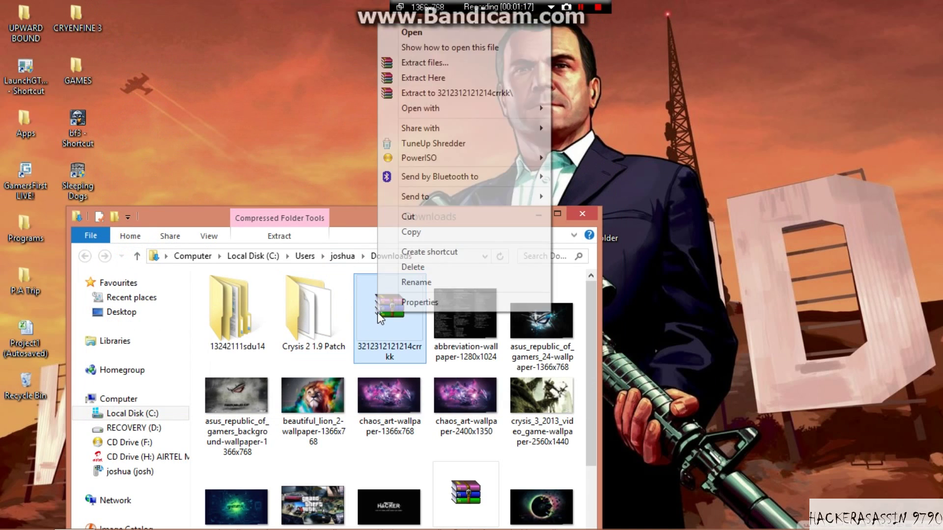
{"action": "left_click", "coordinate": [431, 61]}
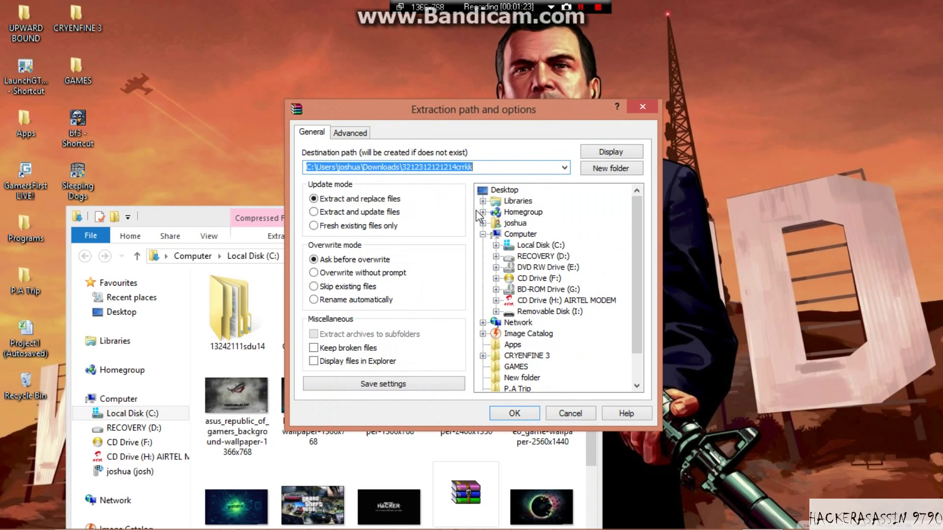
{"action": "left_click_drag", "start_coordinate": [636, 233], "coordinate": [634, 265]}
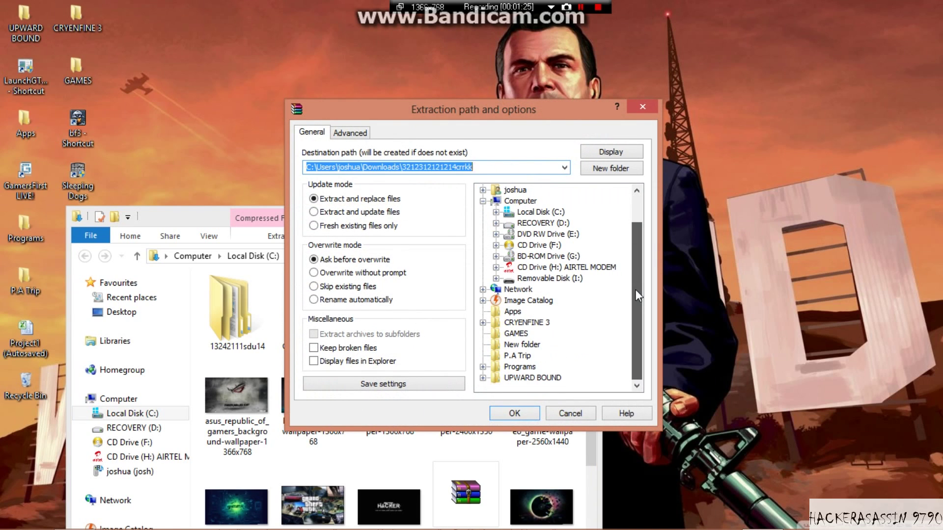
{"action": "left_click", "coordinate": [522, 344]}
{"action": "left_click", "coordinate": [514, 413]}
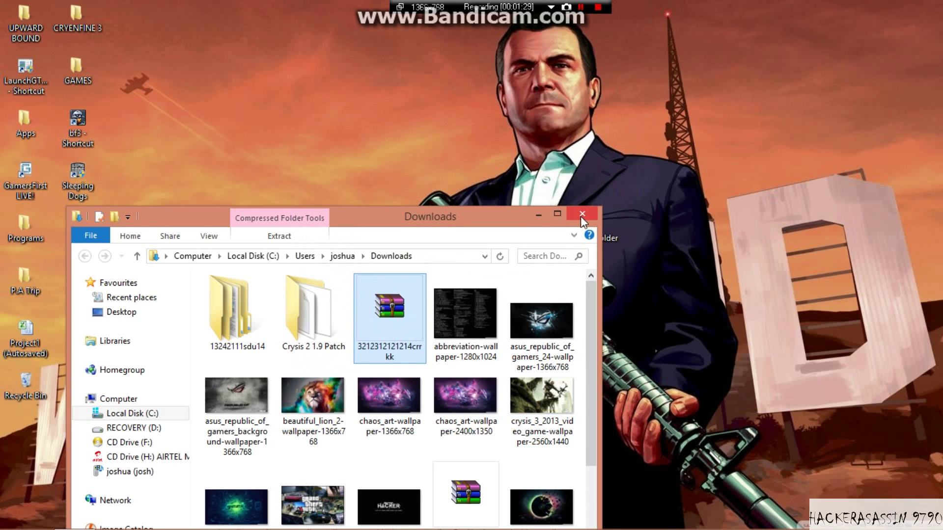
{"action": "left_click", "coordinate": [582, 216]}
{"action": "double_click", "coordinate": [588, 219]}
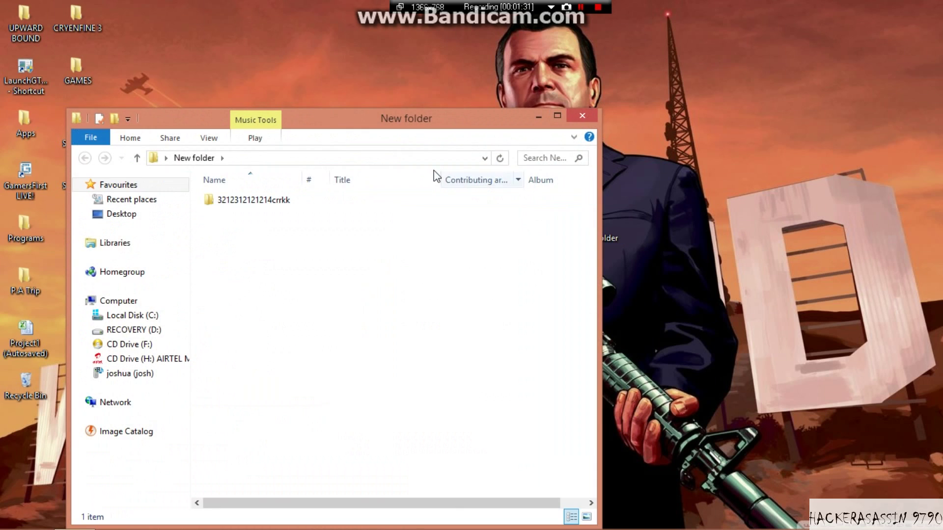
Open the extracted crack folder and browse to C:\Program Files (x86)\Square Enix\Sleeping Dogs
{"action": "double_click", "coordinate": [408, 199]}
{"action": "left_click_drag", "start_coordinate": [438, 116], "coordinate": [768, 42]}
{"action": "mouse_move", "coordinate": [596, 281]}
{"action": "left_mouse_down"}
{"action": "mouse_move", "coordinate": [598, 214]}
{"action": "mouse_move", "coordinate": [624, 122]}
{"action": "left_mouse_up"}
{"action": "left_click", "coordinate": [608, 271]}
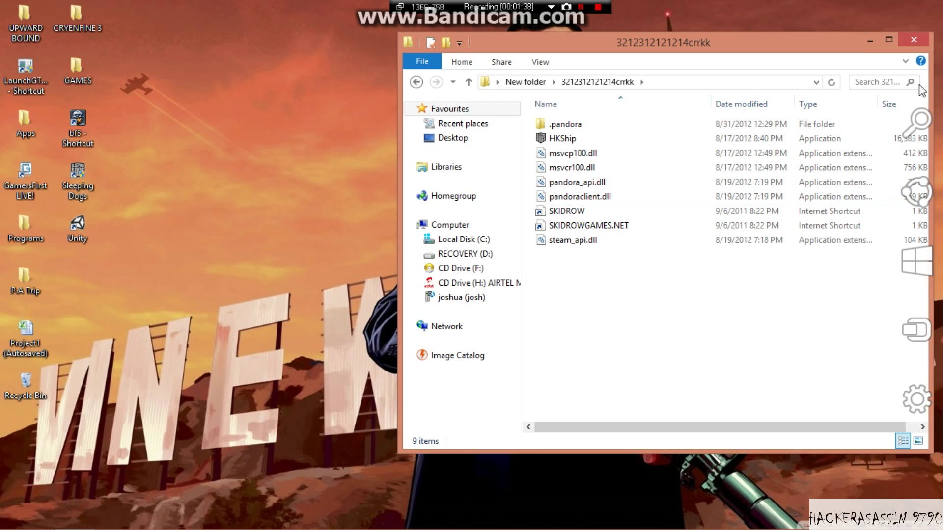
{"action": "left_click", "coordinate": [911, 118]}
{"action": "type", "text": "com"}
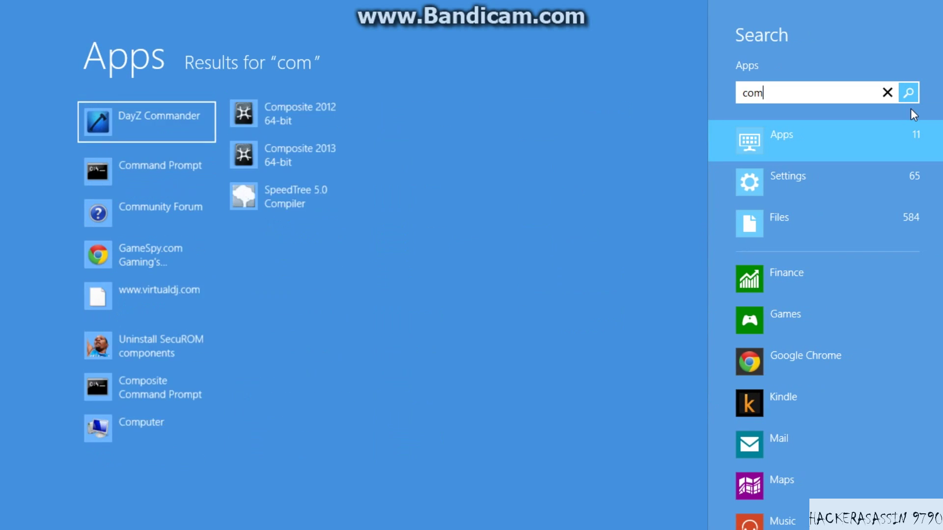
{"action": "left_click", "coordinate": [131, 426]}
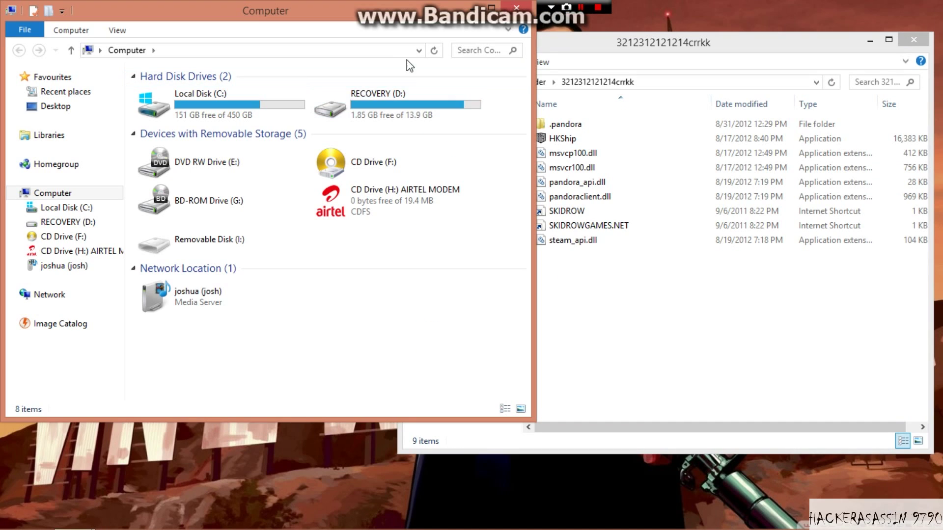
{"action": "double_click", "coordinate": [226, 94]}
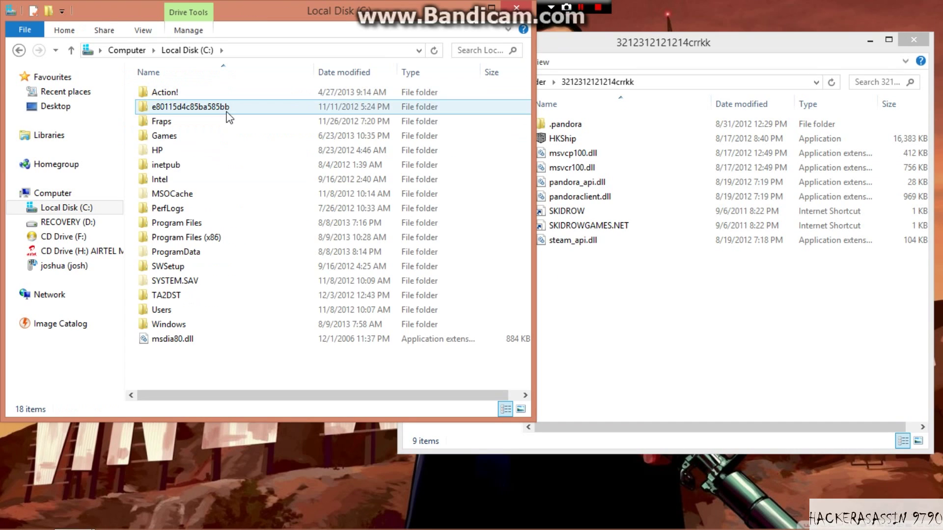
{"action": "double_click", "coordinate": [212, 238]}
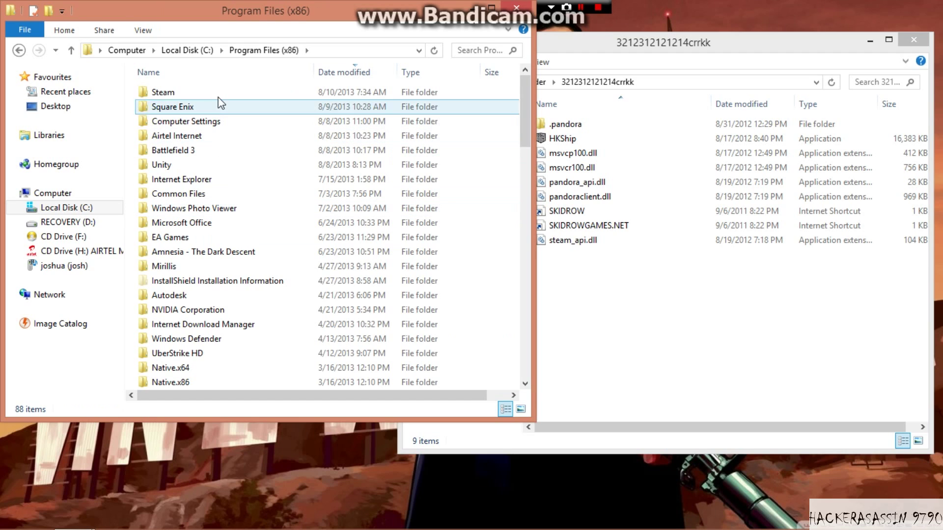
{"action": "double_click", "coordinate": [217, 105]}
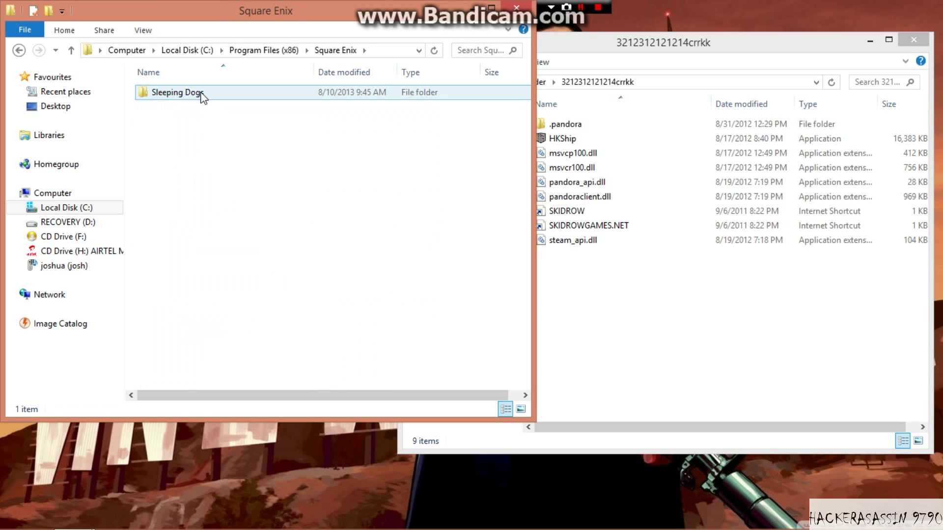
{"action": "double_click", "coordinate": [201, 93]}
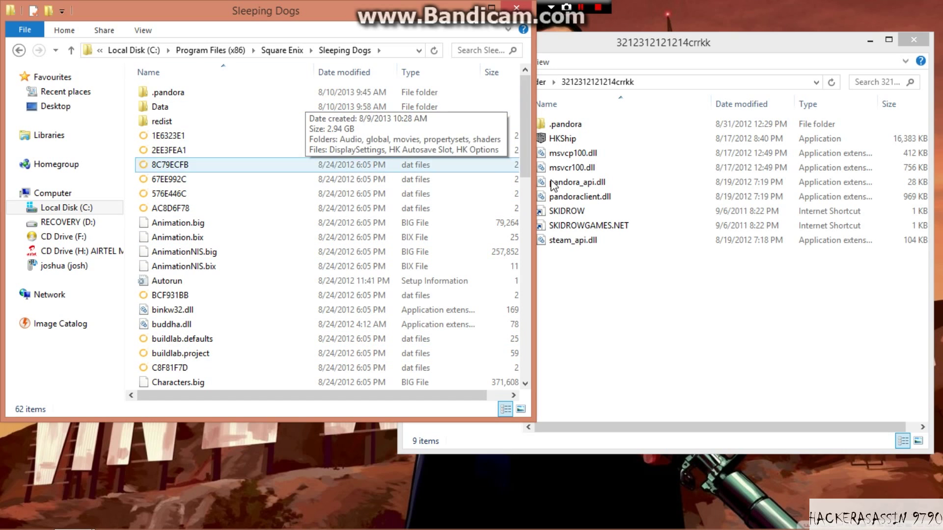
Move all nine crack files into the Sleeping Dogs folder, replacing originals with administrator permission
{"action": "left_click", "coordinate": [604, 295]}
{"action": "left_click_drag", "start_coordinate": [599, 51], "coordinate": [665, 48]}
{"action": "left_click_drag", "start_coordinate": [649, 340], "coordinate": [648, 90]}
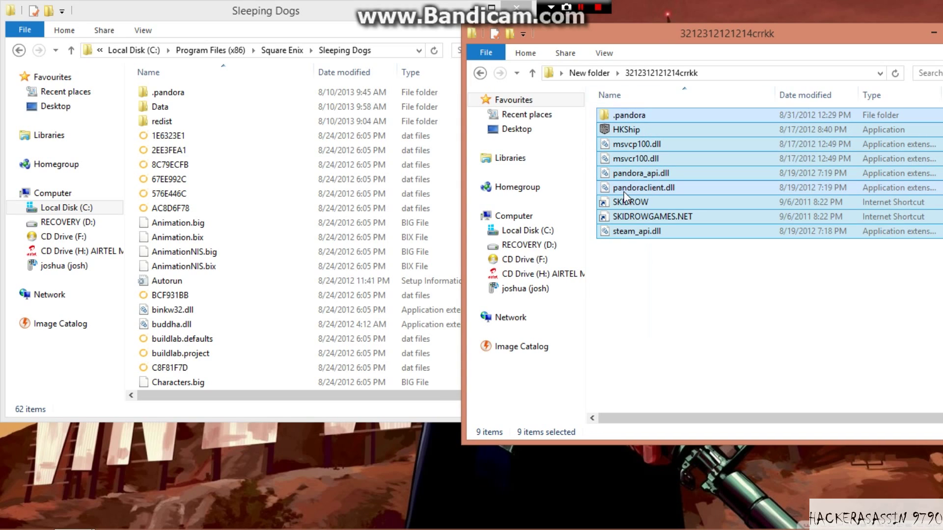
{"action": "left_click_drag", "start_coordinate": [623, 190], "coordinate": [190, 239]}
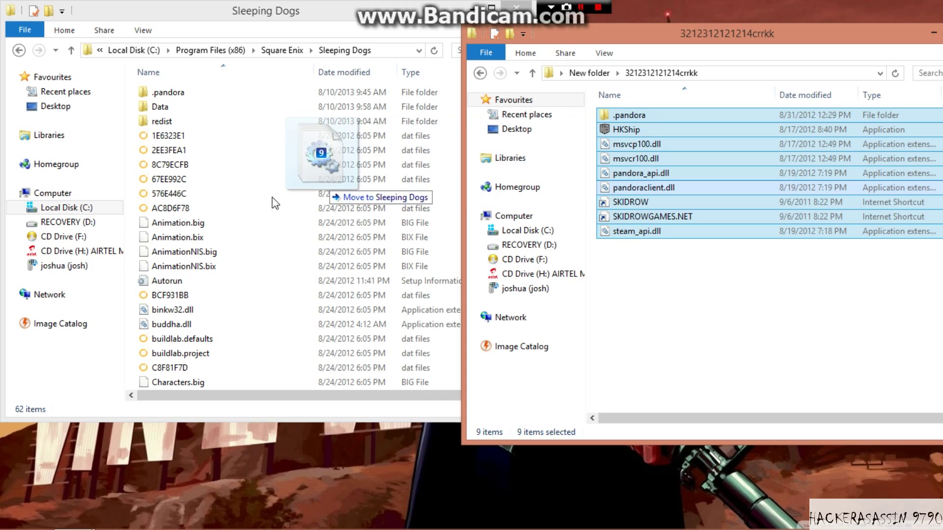
{"action": "left_click_drag", "start_coordinate": [189, 240], "coordinate": [190, 240]}
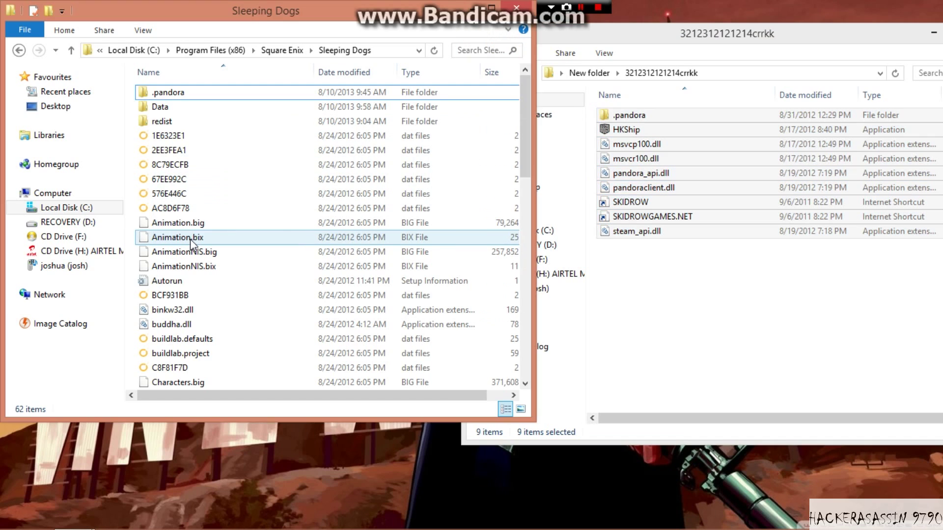
{"action": "left_click", "coordinate": [411, 161]}
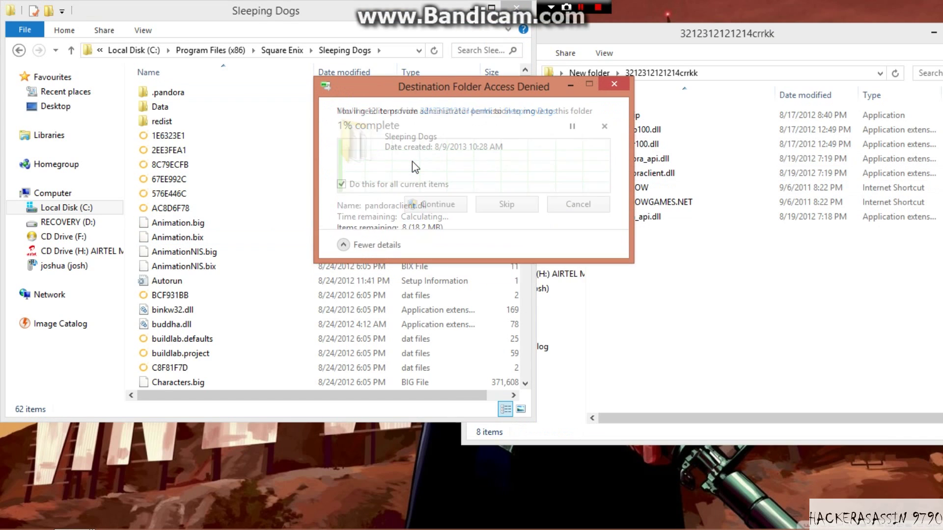
{"action": "left_click", "coordinate": [413, 206]}
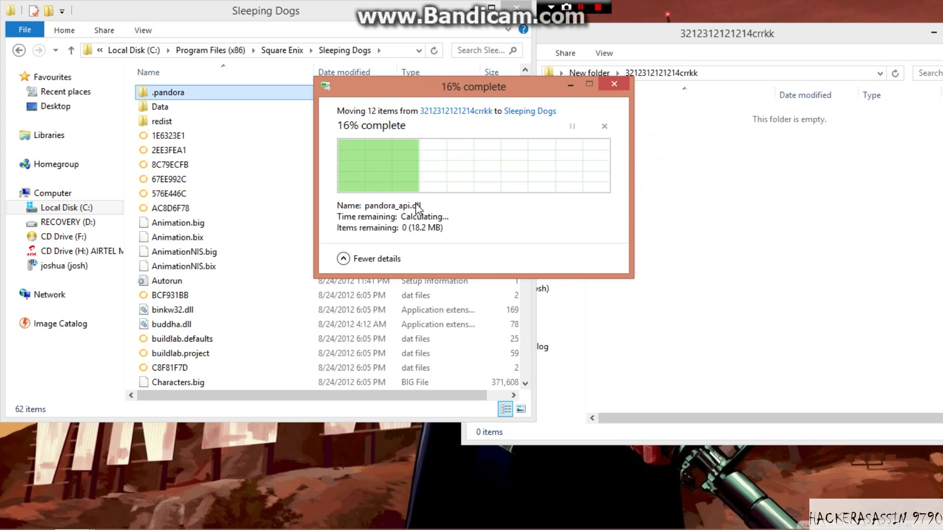
Close the emptied crack folder window
{"action": "left_click", "coordinate": [749, 64]}
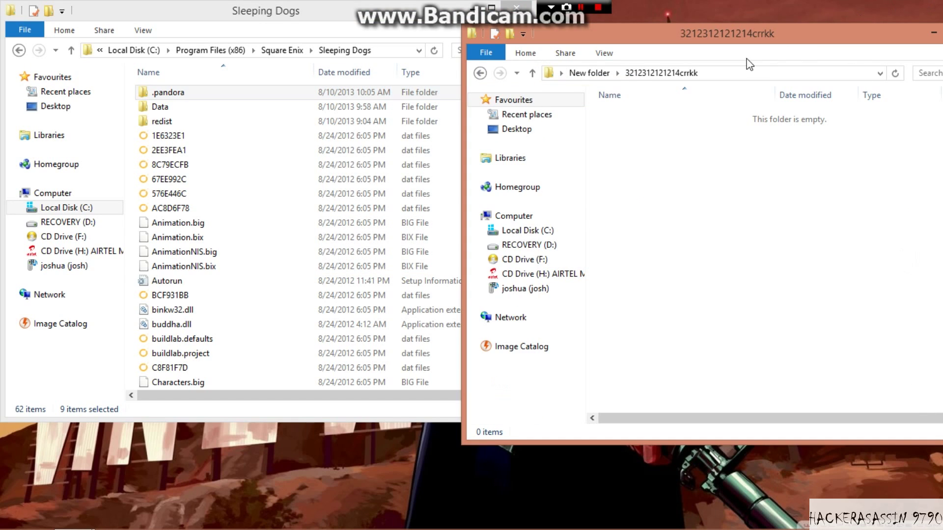
{"action": "left_click_drag", "start_coordinate": [739, 37], "coordinate": [658, 37]}
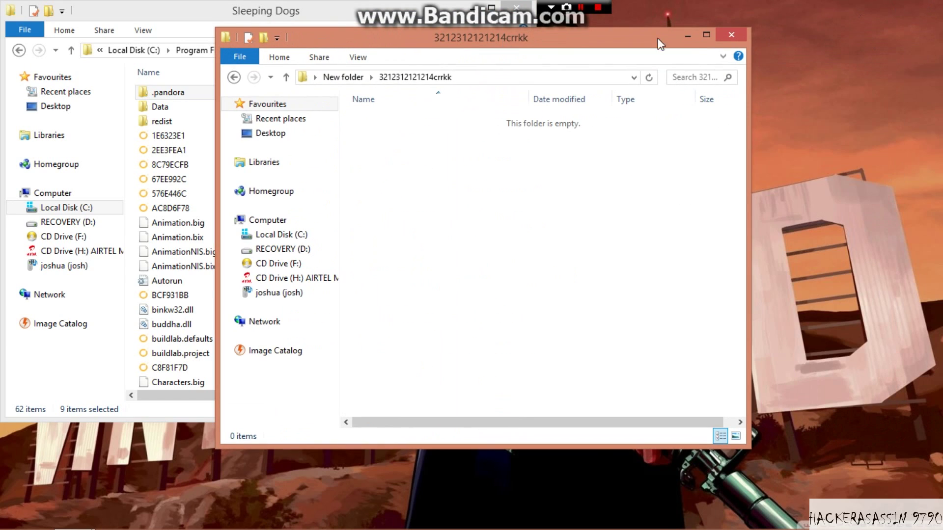
{"action": "left_click", "coordinate": [734, 34]}
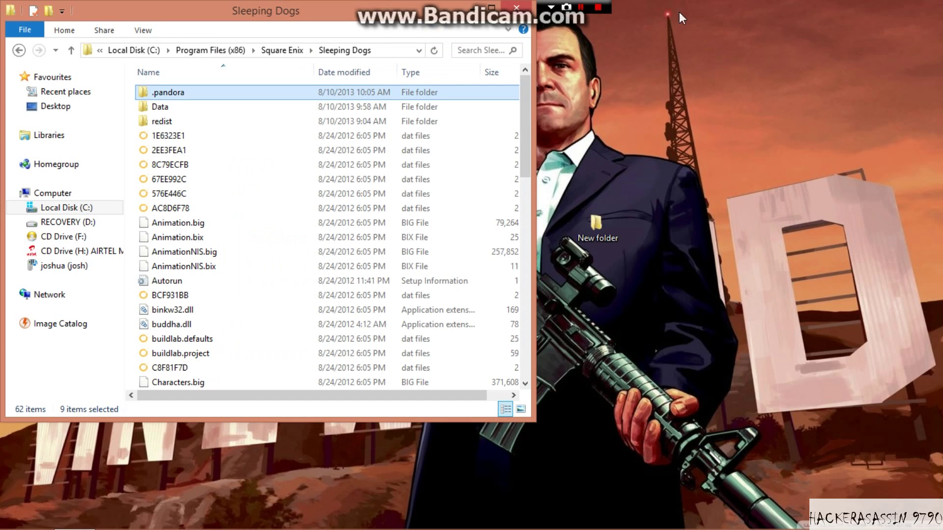
Scroll down the Sleeping Dogs install folder and launch HKShip
{"action": "scroll", "coordinate": [235, 295], "scroll_direction": "down", "scroll_amount": 1}
{"action": "scroll", "coordinate": [235, 295], "scroll_direction": "down", "scroll_amount": 3}
{"action": "scroll", "coordinate": [235, 294], "scroll_direction": "down", "scroll_amount": 4}
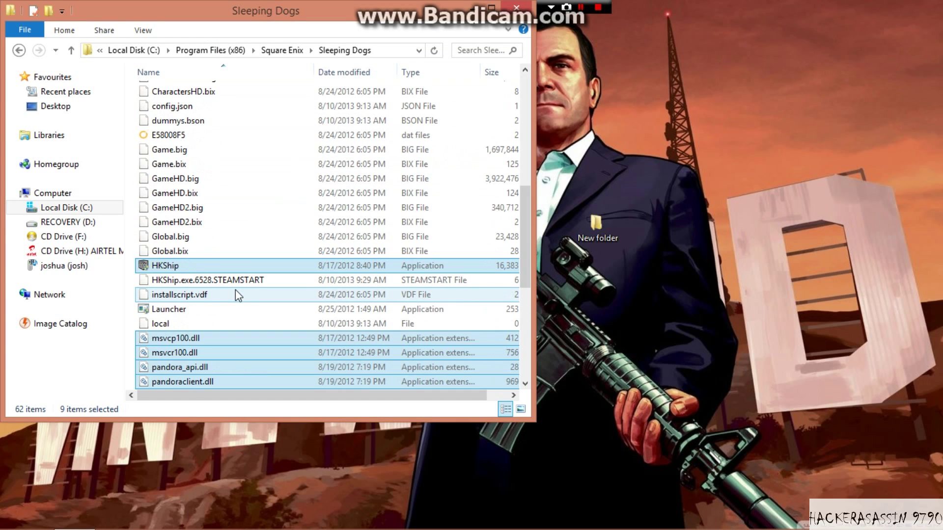
{"action": "left_click", "coordinate": [284, 209]}
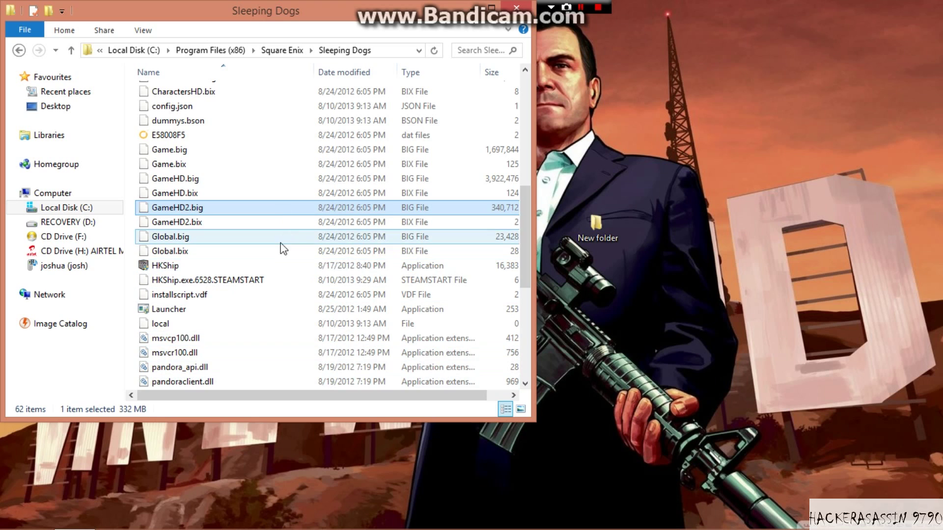
{"action": "double_click", "coordinate": [268, 266]}
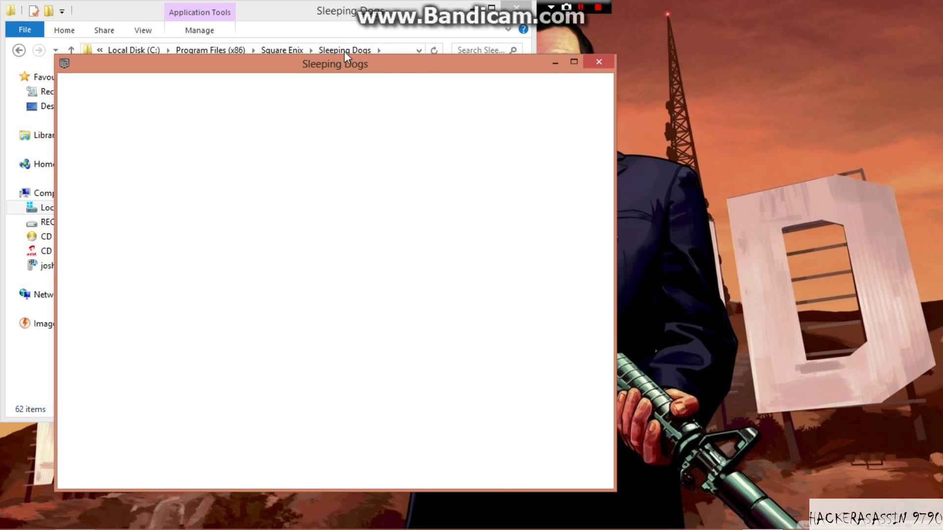
Close the install folder, position the game window, and dismiss the autosave notice
{"action": "left_click", "coordinate": [516, 7]}
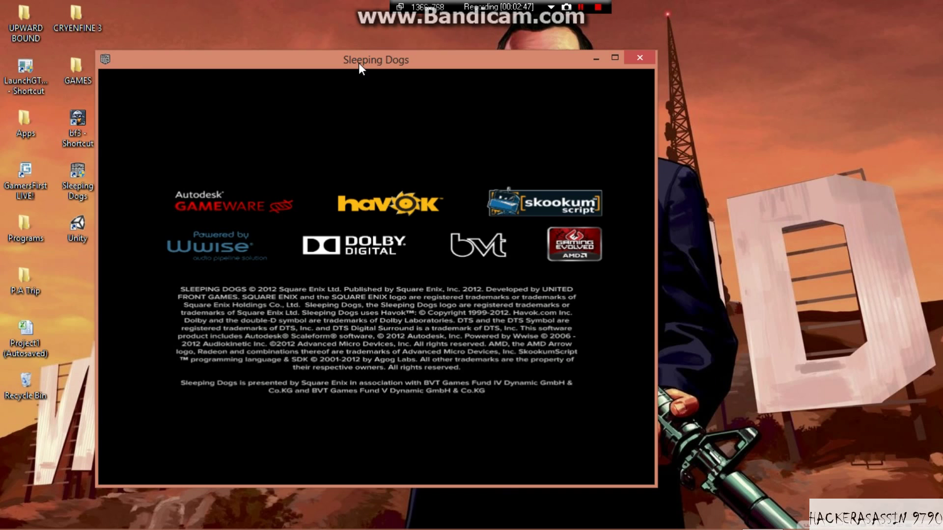
{"action": "left_click_drag", "start_coordinate": [335, 65], "coordinate": [482, 50]}
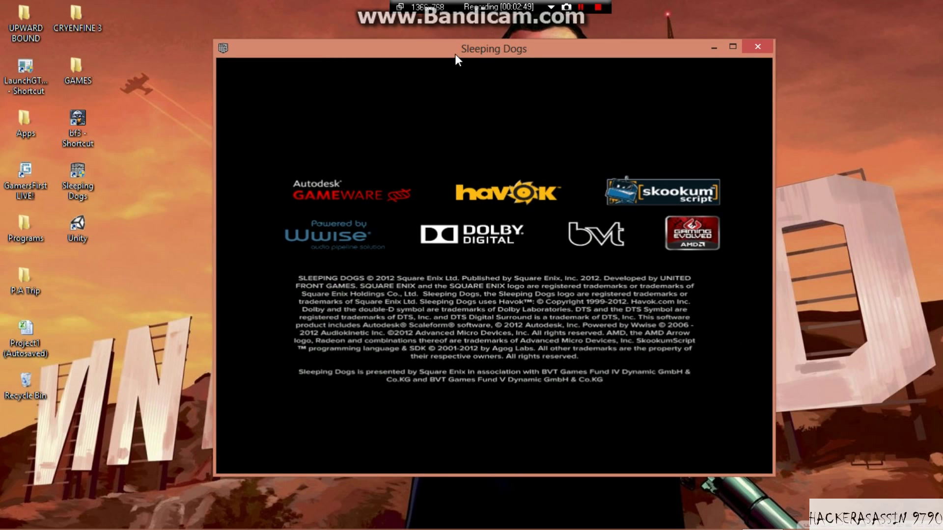
{"action": "mouse_move", "coordinate": [455, 50]}
{"action": "left_mouse_down"}
{"action": "mouse_move", "coordinate": [443, 37]}
{"action": "mouse_move", "coordinate": [460, 43]}
{"action": "left_mouse_up"}
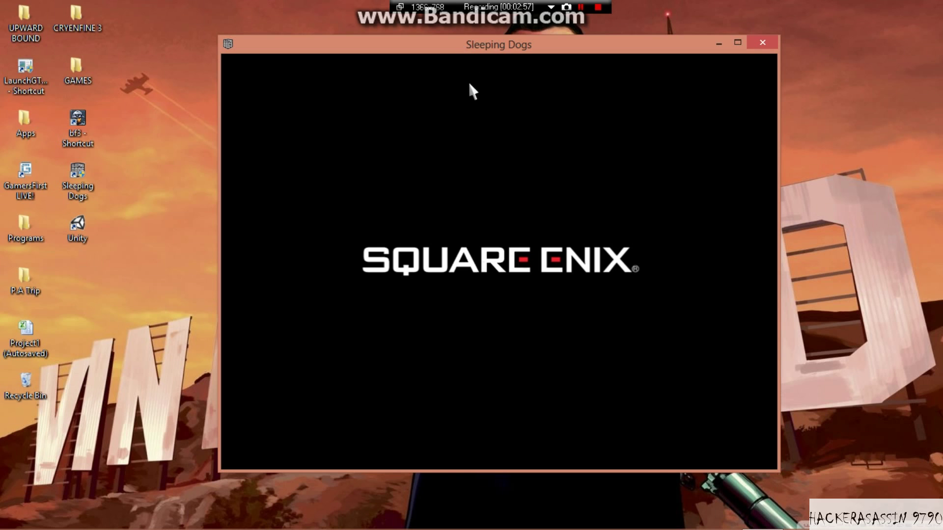
{"action": "left_click", "coordinate": [496, 285]}
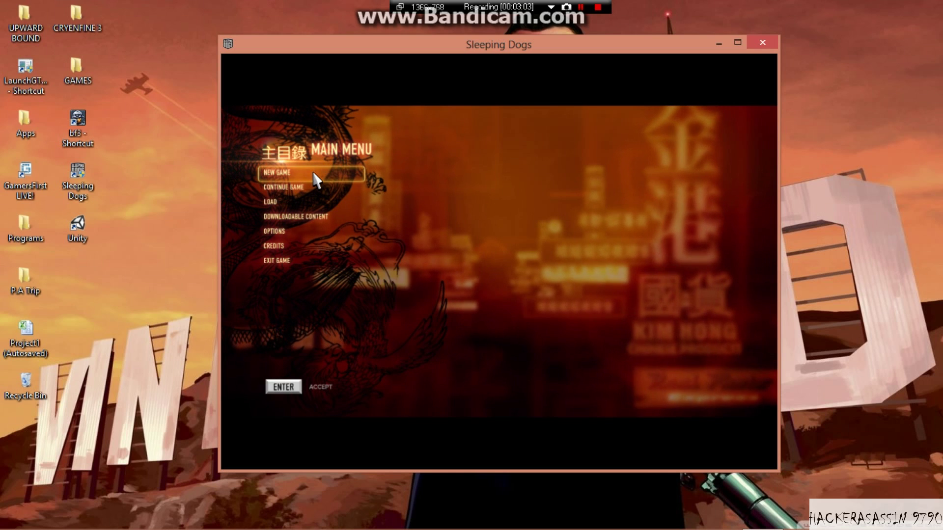
Continue the saved game, pause it once in the street, and bring up the desktop shortcut's options
{"action": "left_click", "coordinate": [313, 190]}
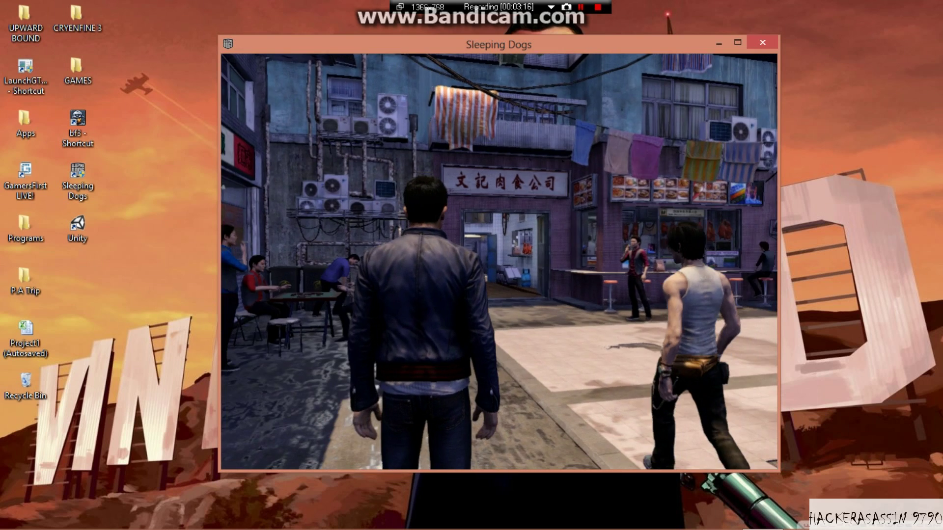
{"action": "key", "text": "Escape"}
{"action": "left_click", "coordinate": [81, 191]}
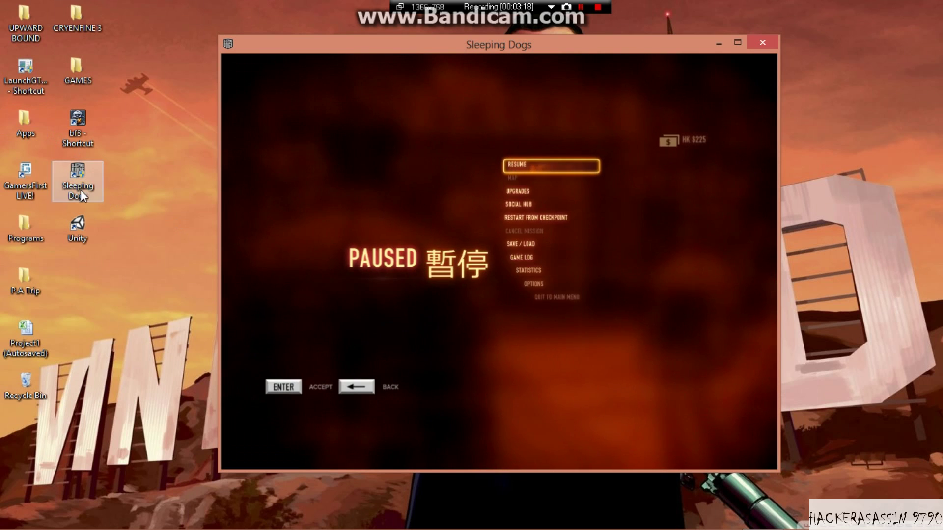
{"action": "key", "text": "Escape"}
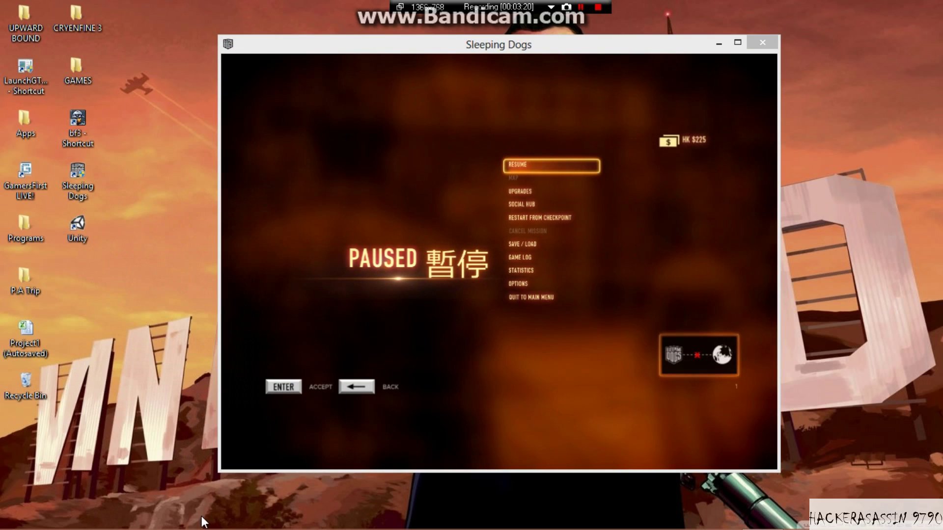
{"action": "right_click", "coordinate": [67, 192]}
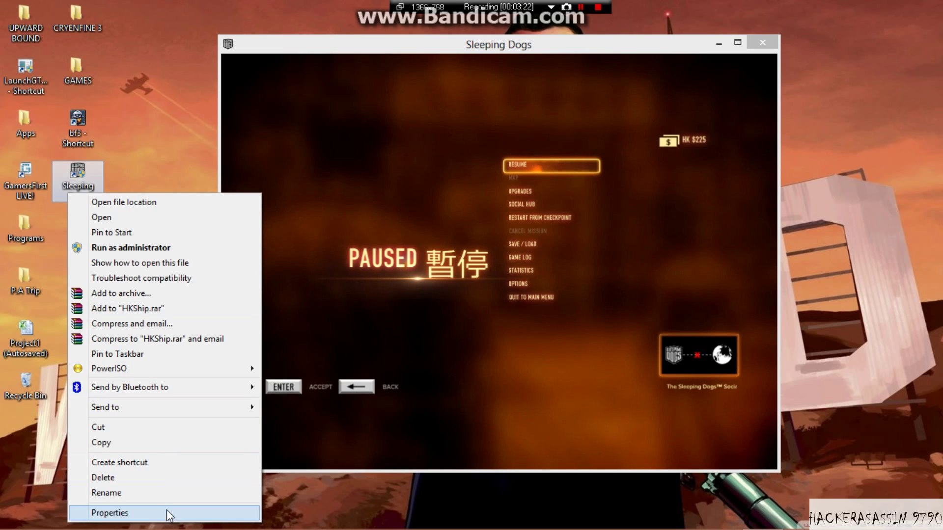
Give the Sleeping Dogs shortcut Windows 7 compatibility mode with Run as administrator, and apply
{"action": "left_click", "coordinate": [168, 513]}
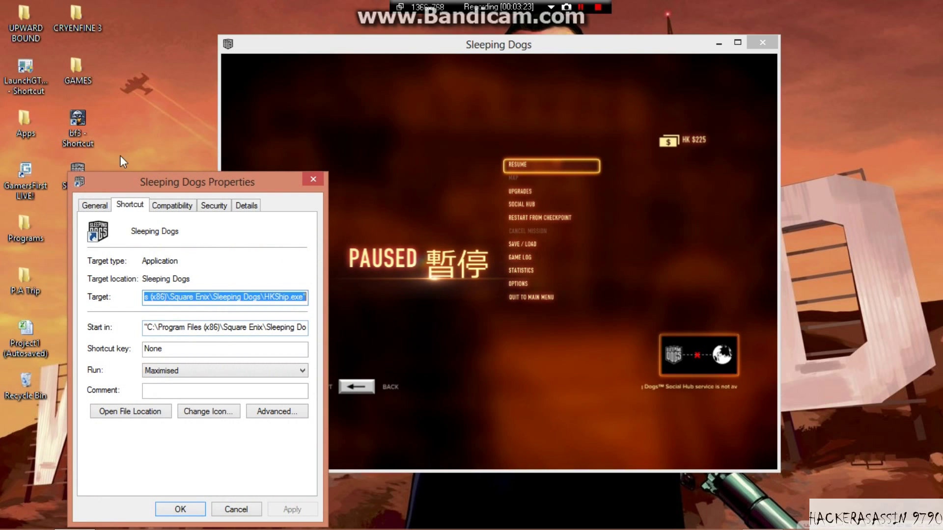
{"action": "left_click", "coordinate": [172, 206]}
{"action": "left_click", "coordinate": [208, 315]}
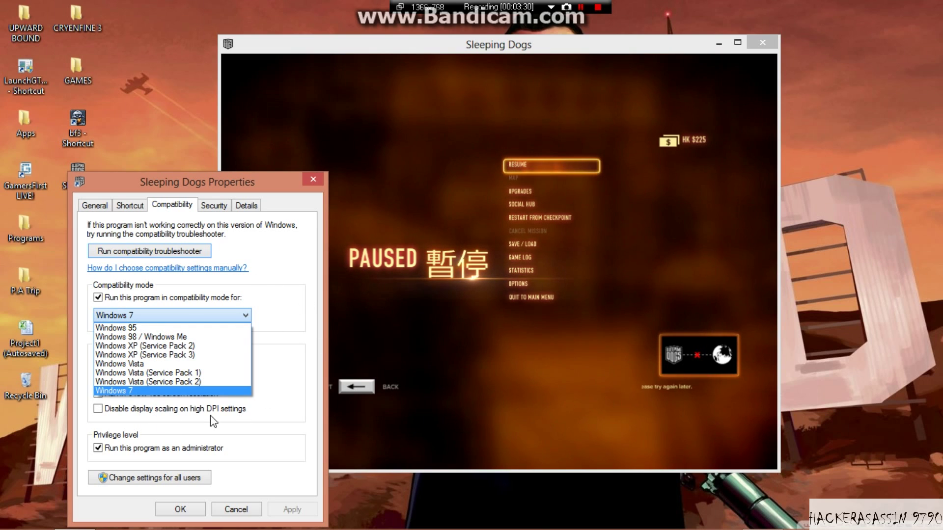
{"action": "left_click", "coordinate": [315, 182]}
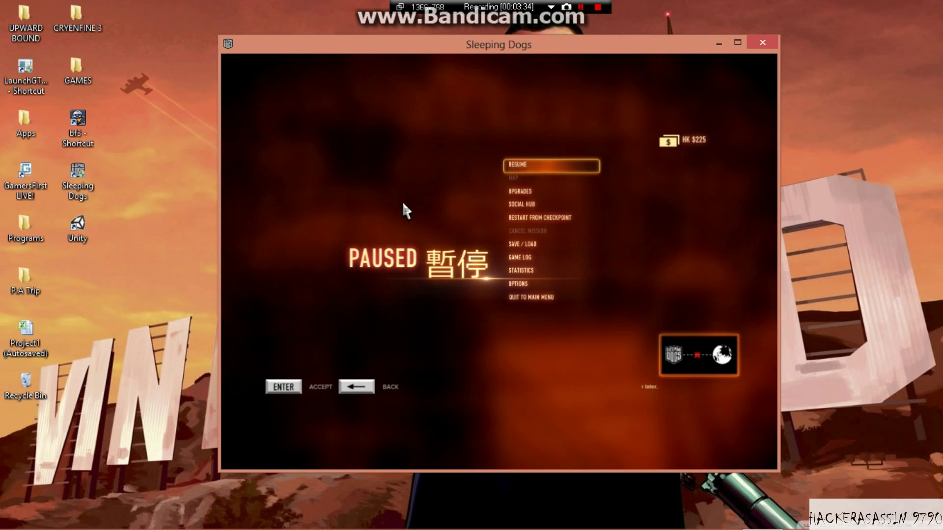
Resume the game and walk with W behind Jackie through the alley into the tiled courtyard
{"action": "left_click", "coordinate": [522, 165]}
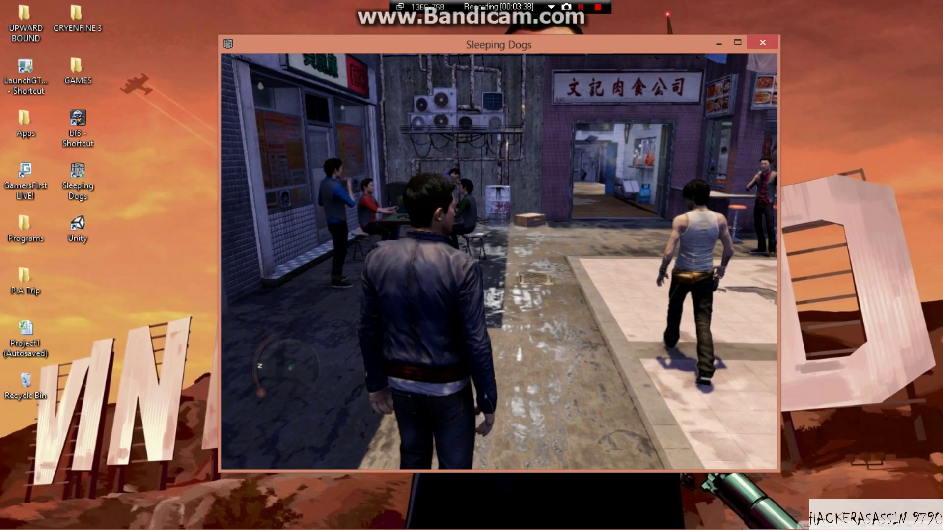
{"action": "key", "text": "w"}
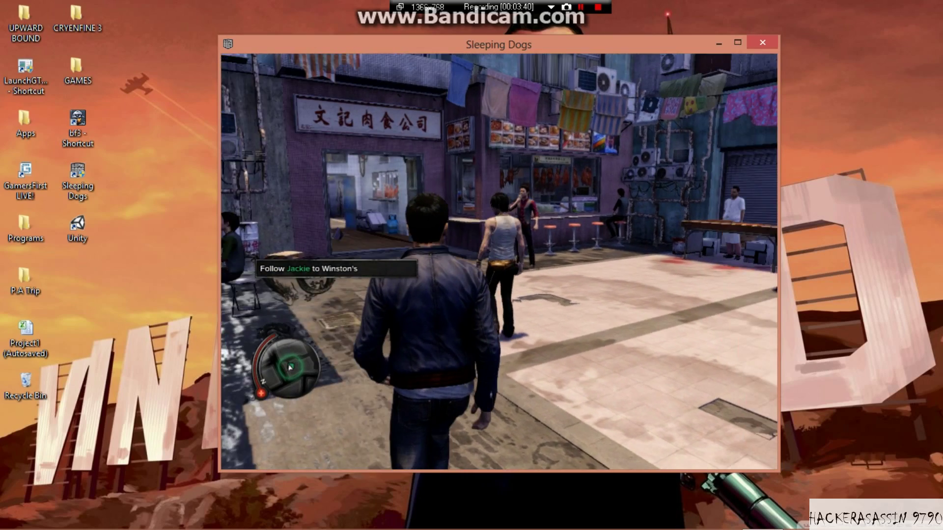
{"action": "key", "text": "w"}
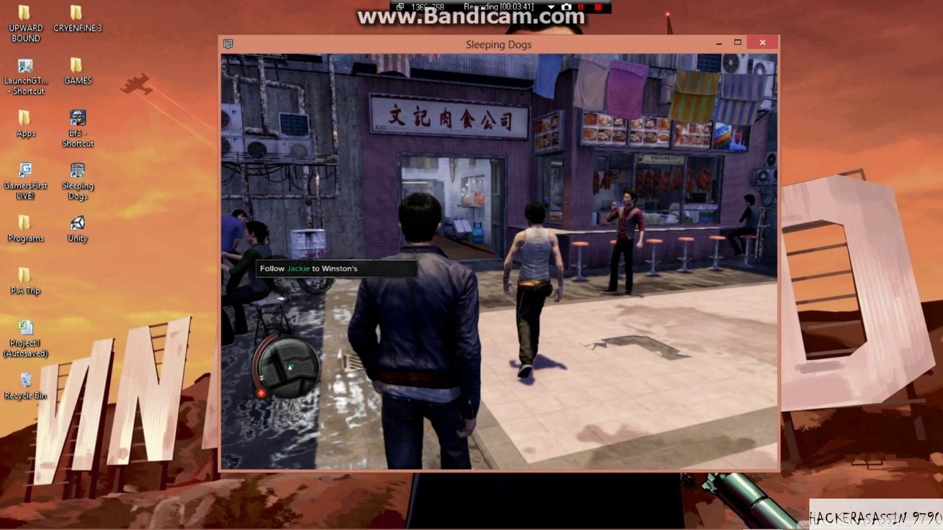
{"action": "key", "text": "w"}
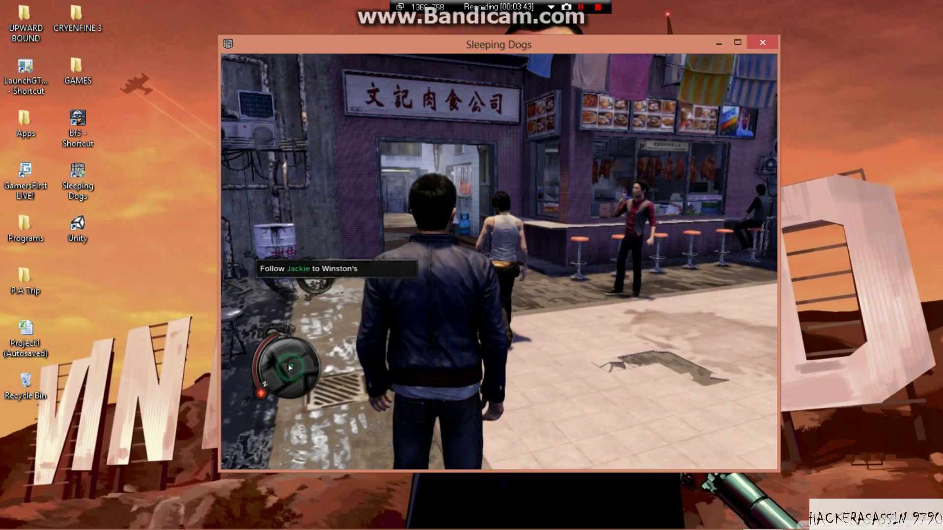
{"action": "key", "text": "w"}
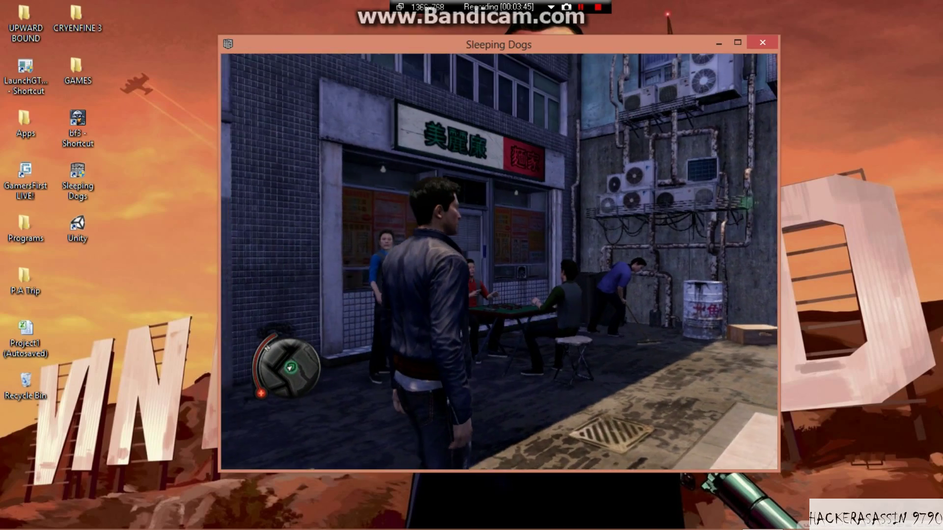
{"action": "key", "text": "w"}
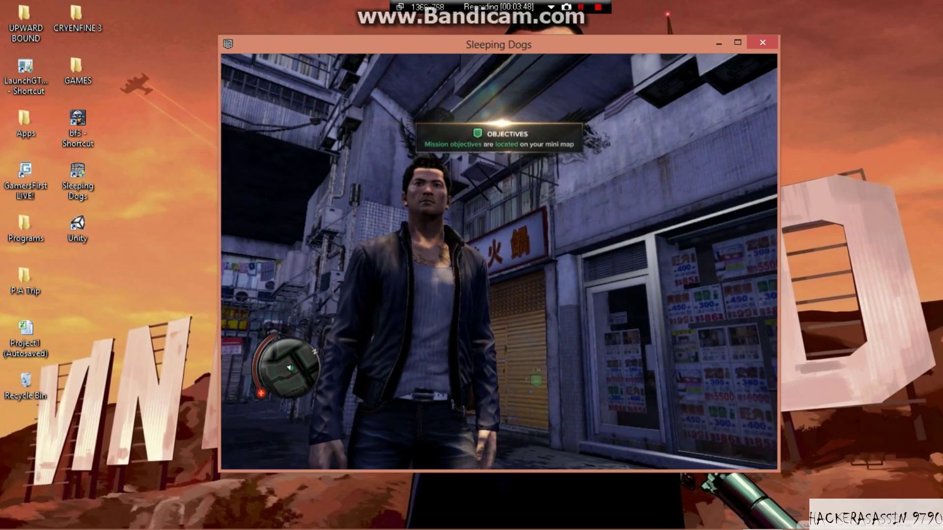
{"action": "key", "text": "w"}
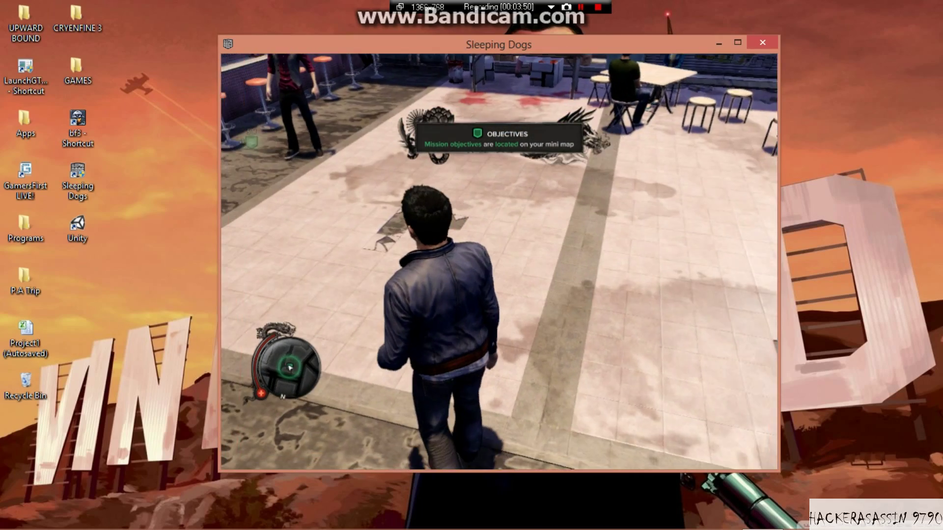